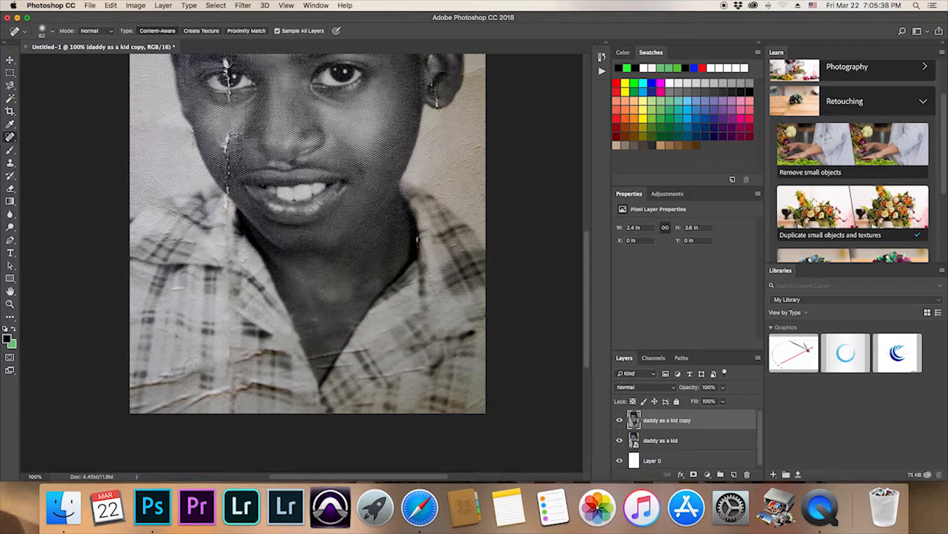
Step: Heal the crease across the lower-left part of the shirt with the Spot Healing Brush in Content-Aware mode
left_click_drag(187, 375, 147, 381)
mouse_move(170, 378)
left_mouse_down()
mouse_move(130, 415)
mouse_move(185, 399)
mouse_move(156, 412)
left_mouse_up()
left_click(137, 386)
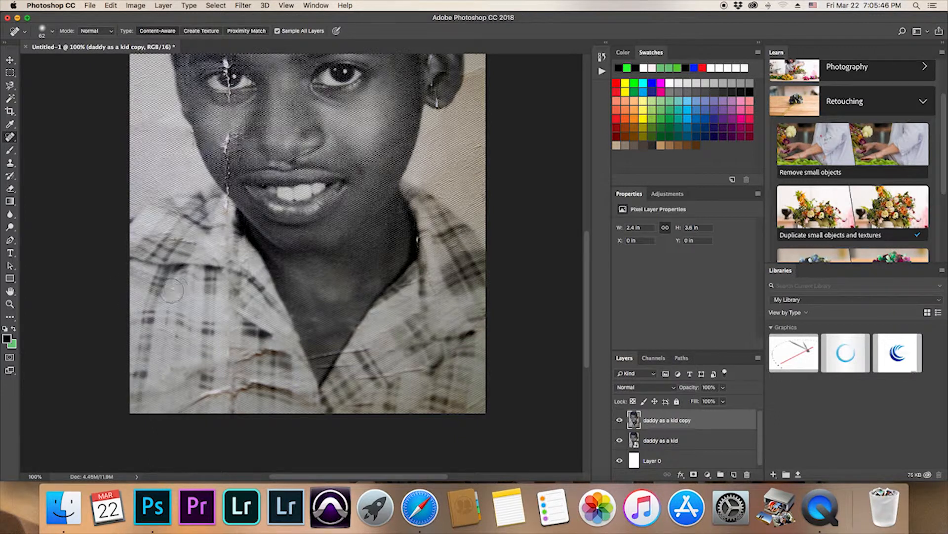
Step: Heal the crease running across the open collar and the chest with the Spot Healing Brush
left_click(356, 350)
left_click(325, 356)
left_click(356, 353)
mouse_move(367, 353)
left_mouse_down()
mouse_move(296, 359)
mouse_move(234, 410)
mouse_move(256, 343)
mouse_move(275, 356)
left_mouse_up()
left_click(254, 353)
left_click(242, 361)
left_click(246, 358)
Step: Heal the remaining crease along the bottom of the shirt, left of the collar opening
left_click(245, 386)
left_click(237, 389)
left_click(214, 396)
left_click(194, 398)
left_click_drag(233, 390, 250, 389)
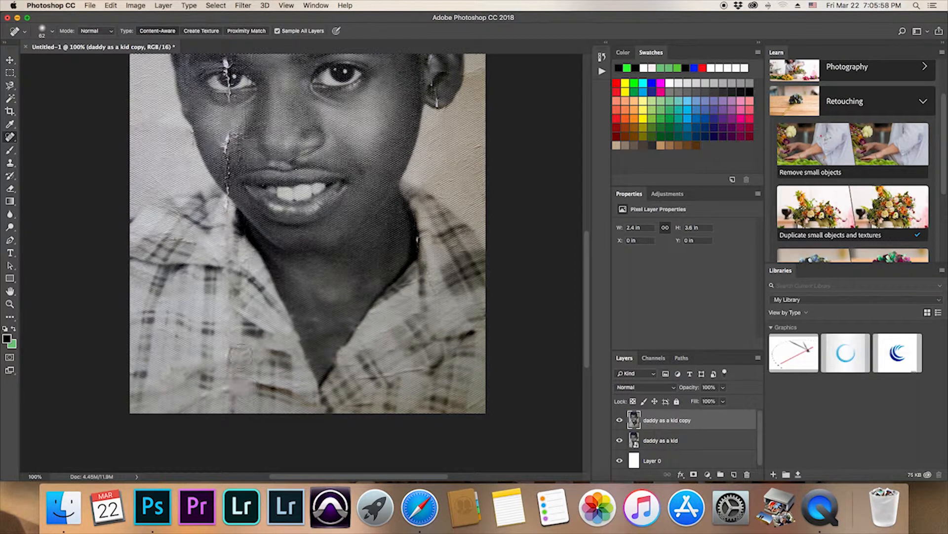
Step: View the whole photo and compare before and after by hiding and showing the "daddy as a kid copy" layer
key("super+minus")
key("super+minus")
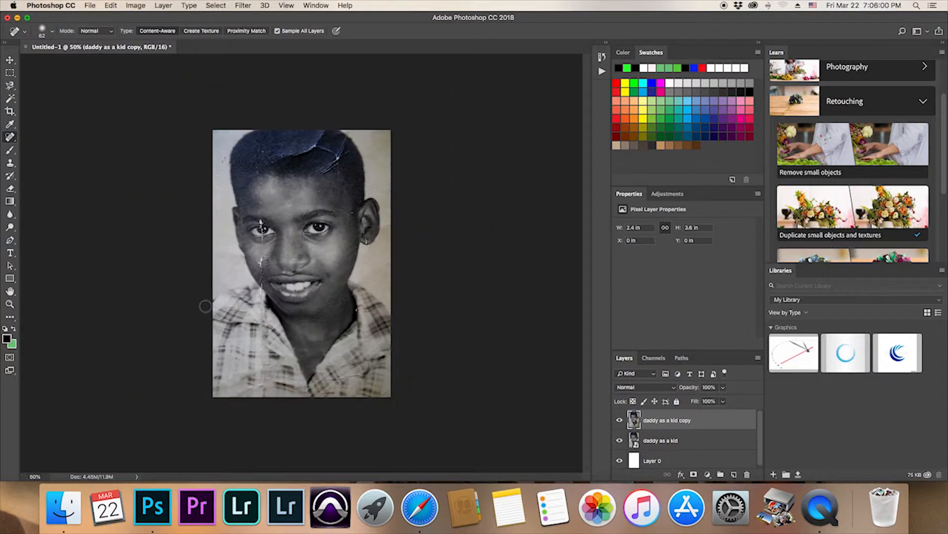
left_click(619, 420)
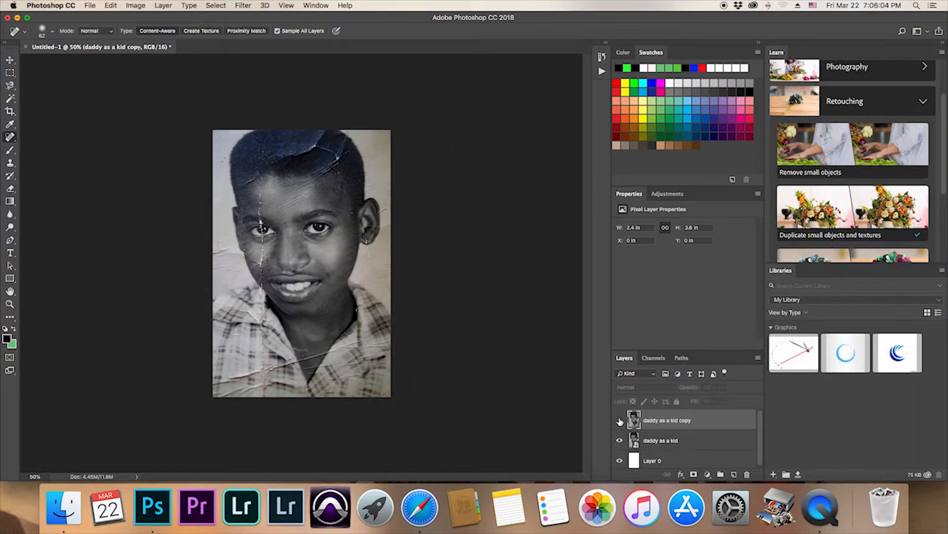
left_click(619, 420)
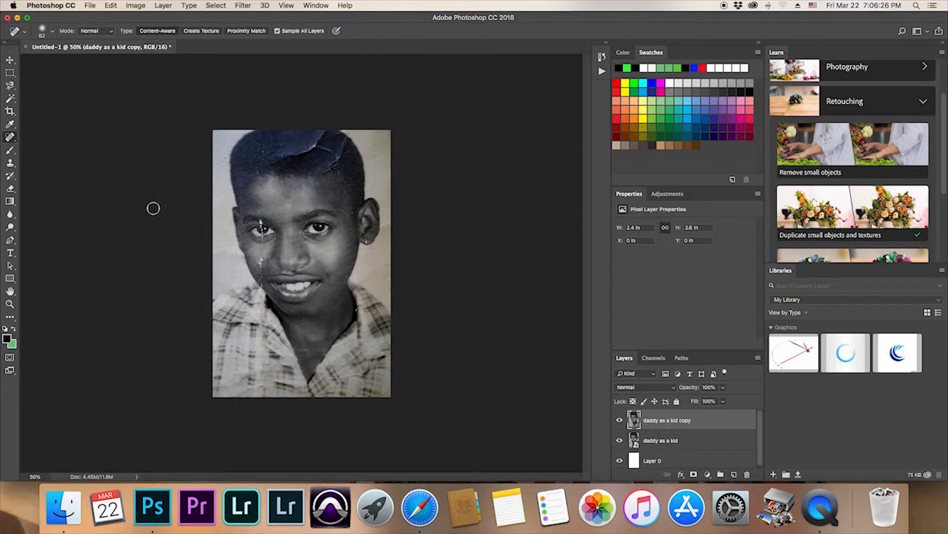
Step: Heal the cracks and scratches across the boy's hair with the Healing Brush, sampling from the clean dark hair
left_click(15, 144)
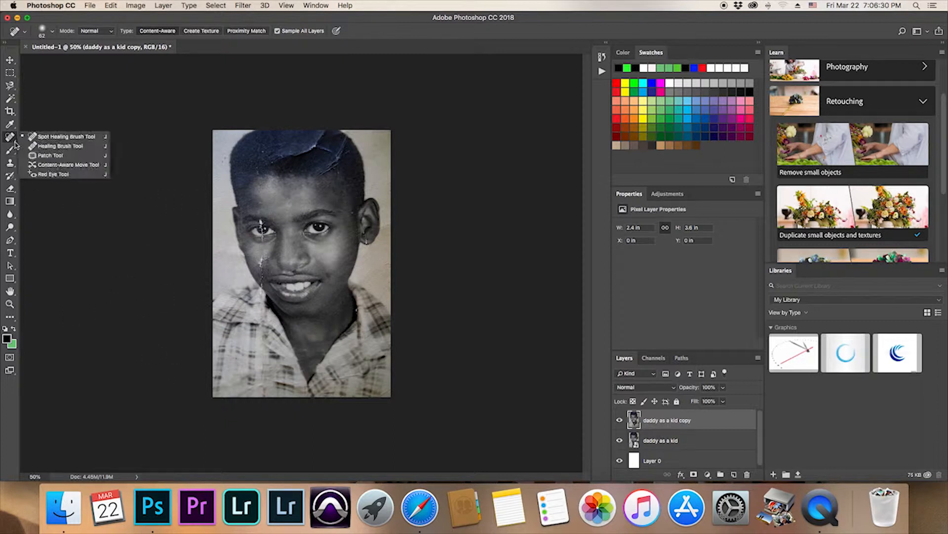
left_click(60, 147)
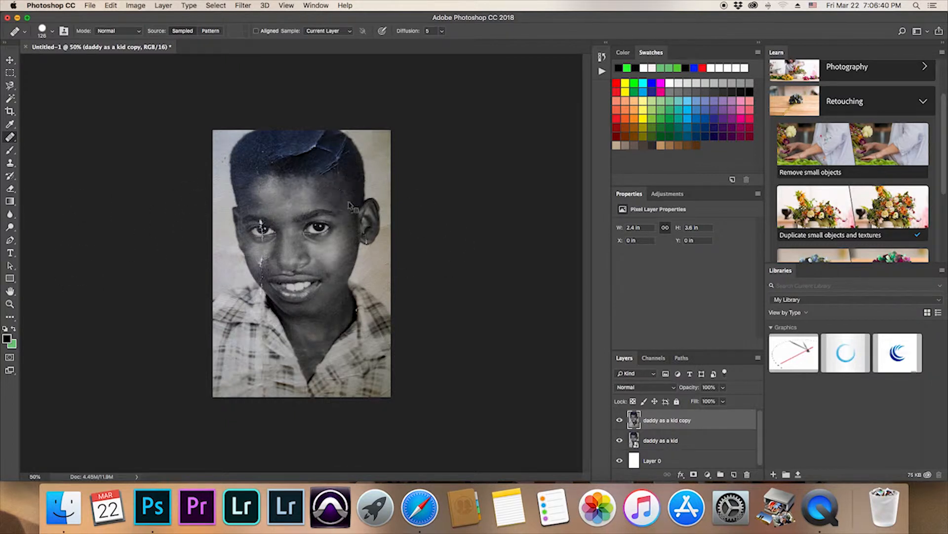
left_click_drag(348, 202, 342, 203)
left_click_drag(306, 202, 294, 200)
key("super+plus")
key("super+plus")
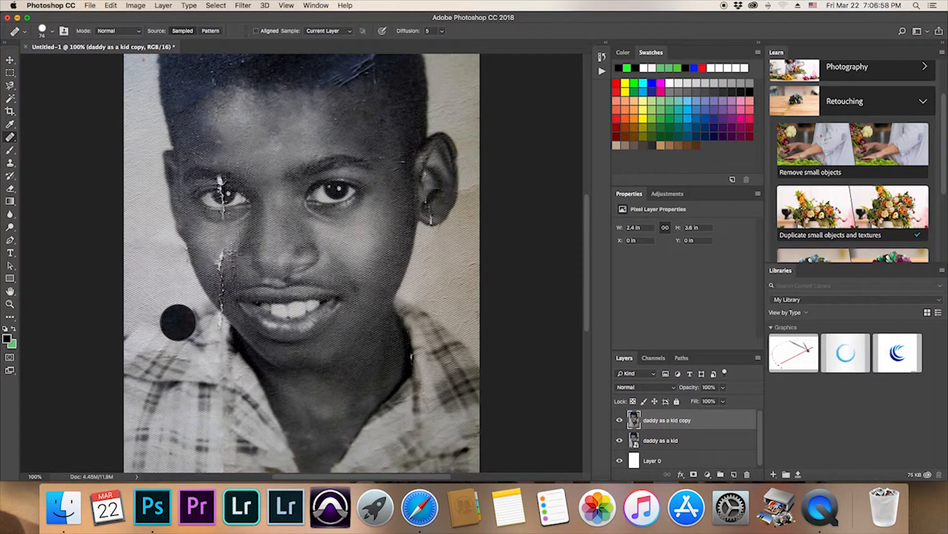
scroll(250, 275, "up", 3)
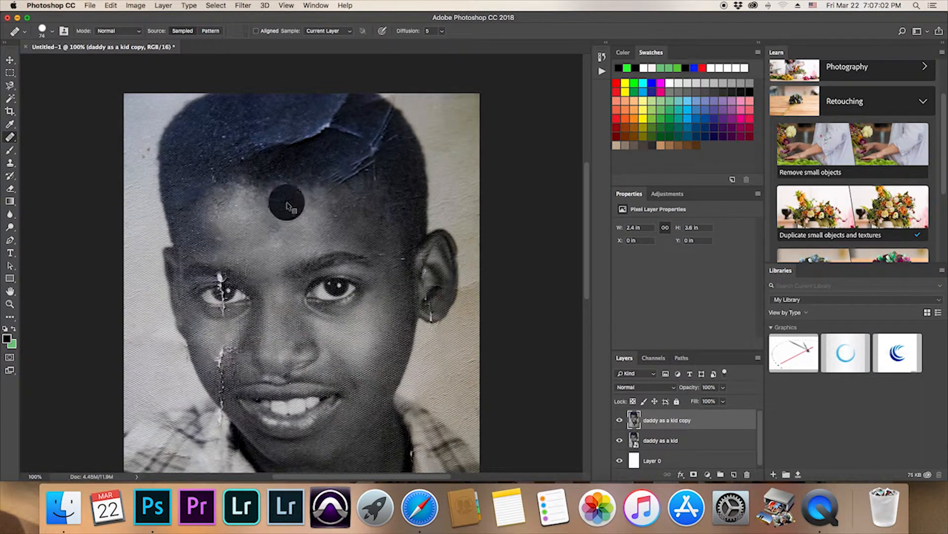
left_click_drag(288, 201, 307, 202)
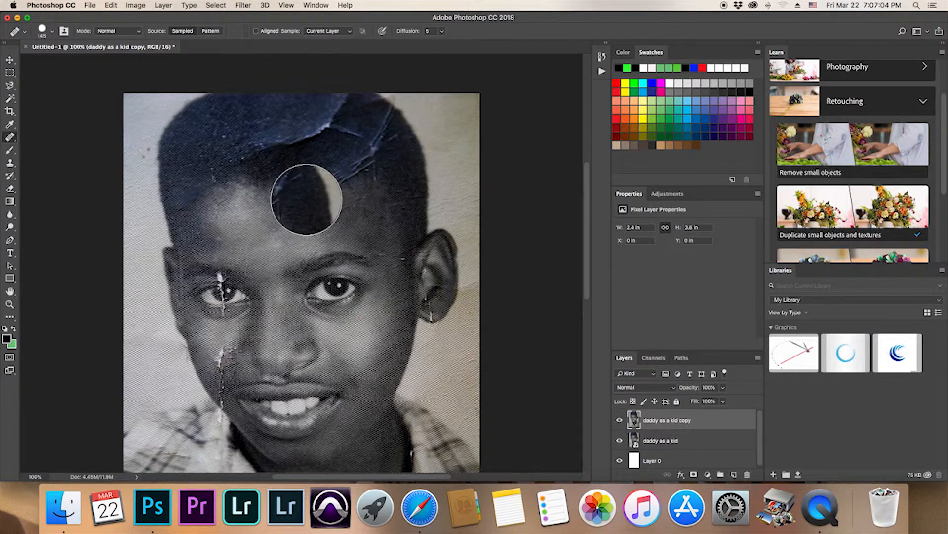
left_click(331, 173)
mouse_move(331, 174)
left_mouse_down()
mouse_move(355, 185)
mouse_move(365, 118)
mouse_move(353, 140)
mouse_move(314, 159)
mouse_move(345, 168)
mouse_move(336, 193)
mouse_move(373, 185)
mouse_move(368, 159)
mouse_move(348, 203)
mouse_move(404, 162)
mouse_move(385, 145)
mouse_move(404, 150)
mouse_move(378, 117)
mouse_move(331, 130)
mouse_move(325, 121)
mouse_move(339, 105)
mouse_move(235, 103)
mouse_move(217, 106)
mouse_move(240, 137)
mouse_move(326, 133)
mouse_move(331, 158)
mouse_move(331, 134)
mouse_move(315, 122)
mouse_move(254, 120)
mouse_move(272, 137)
mouse_move(220, 138)
mouse_move(250, 125)
mouse_move(210, 126)
mouse_move(197, 141)
mouse_move(221, 144)
mouse_move(193, 167)
mouse_move(220, 150)
mouse_move(200, 163)
left_mouse_up()
left_click_drag(213, 113, 336, 106)
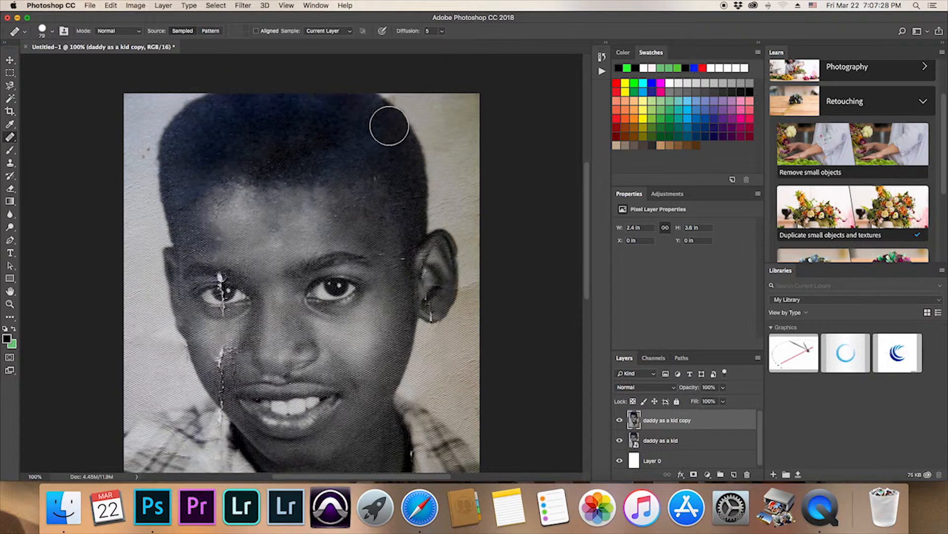
left_click(320, 159)
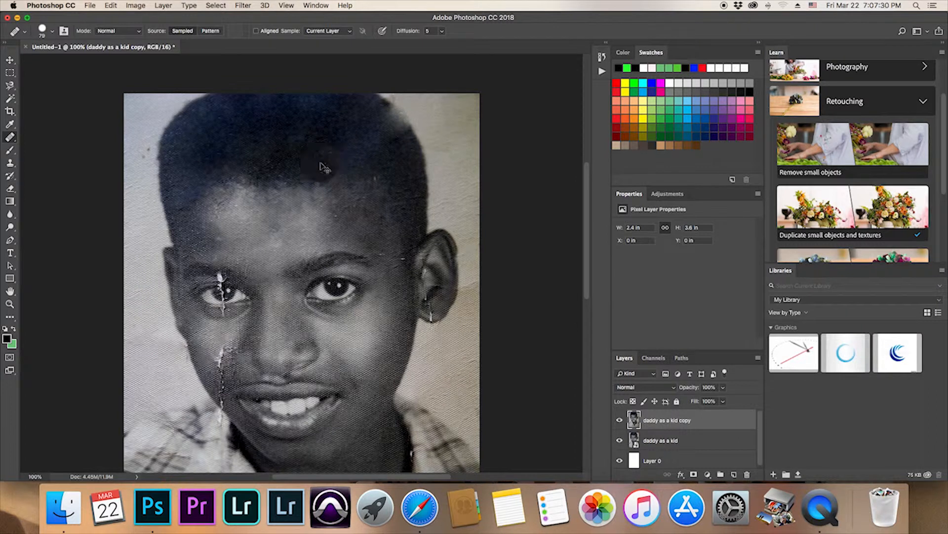
left_click_drag(184, 157, 180, 178)
key("super+z")
left_click(177, 178)
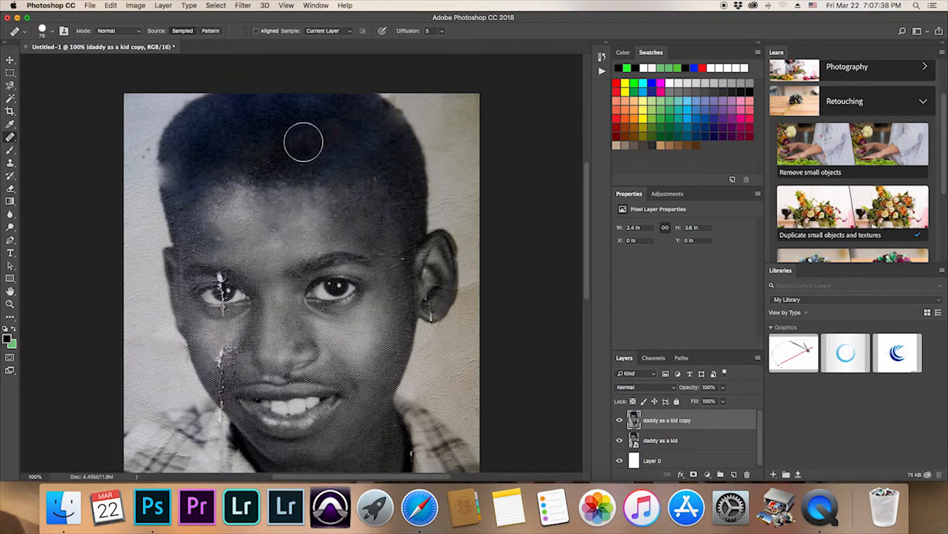
key("alt+super+z")
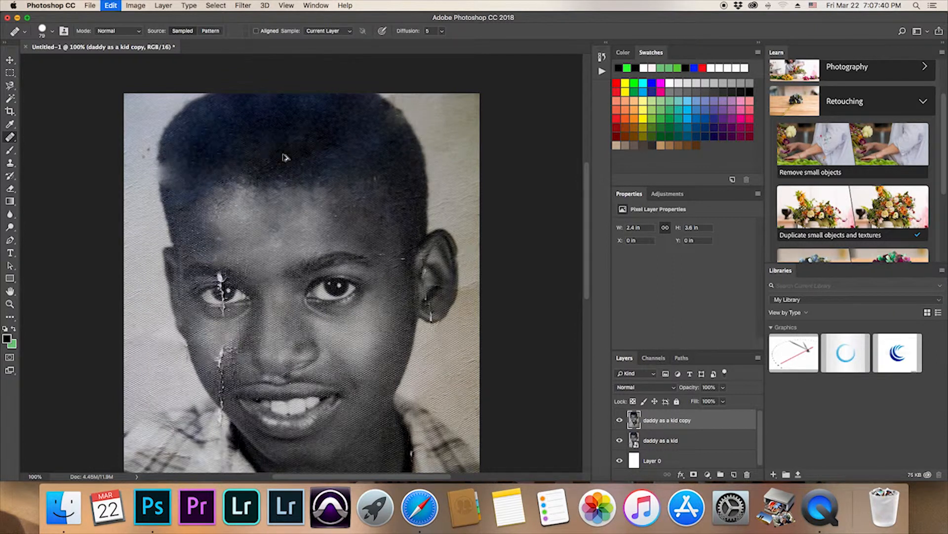
key("alt+super+z")
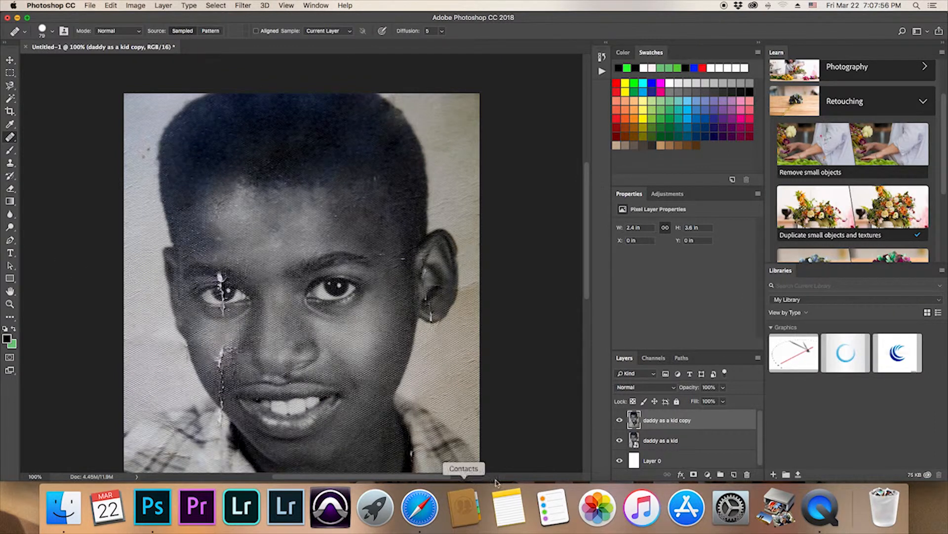
Step: Compare the repaired hair with the original by hiding and showing the "daddy as a kid copy" layer
left_click(619, 421)
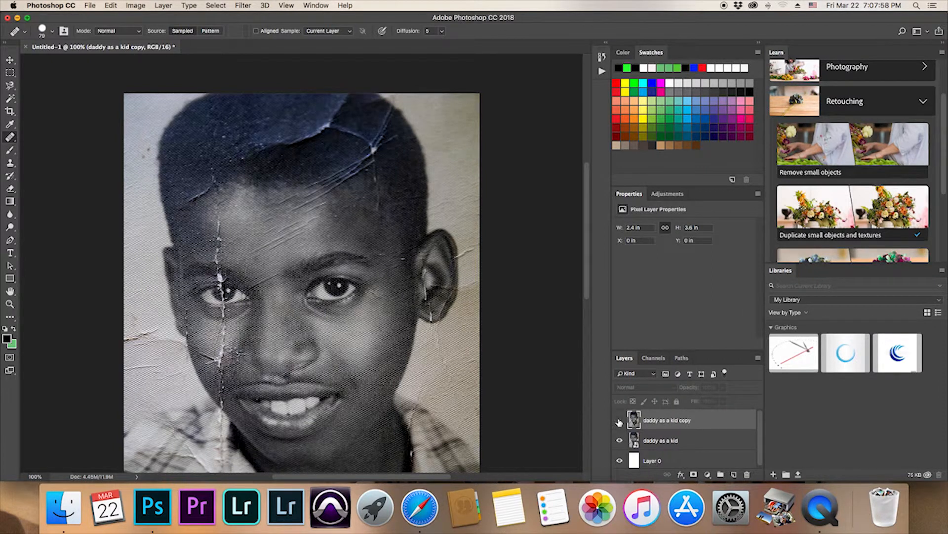
left_click(619, 421)
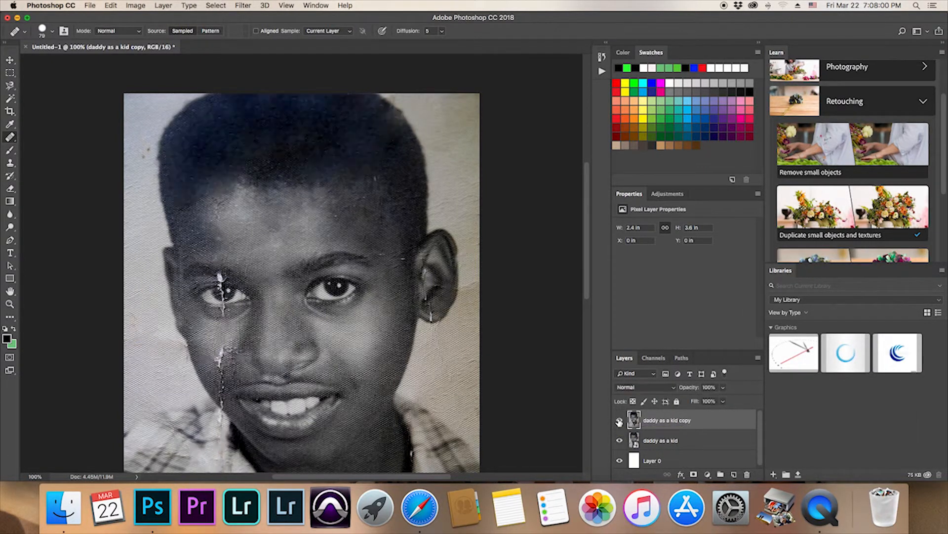
left_click(206, 384)
scroll(205, 383, "down", 3)
left_click(228, 385)
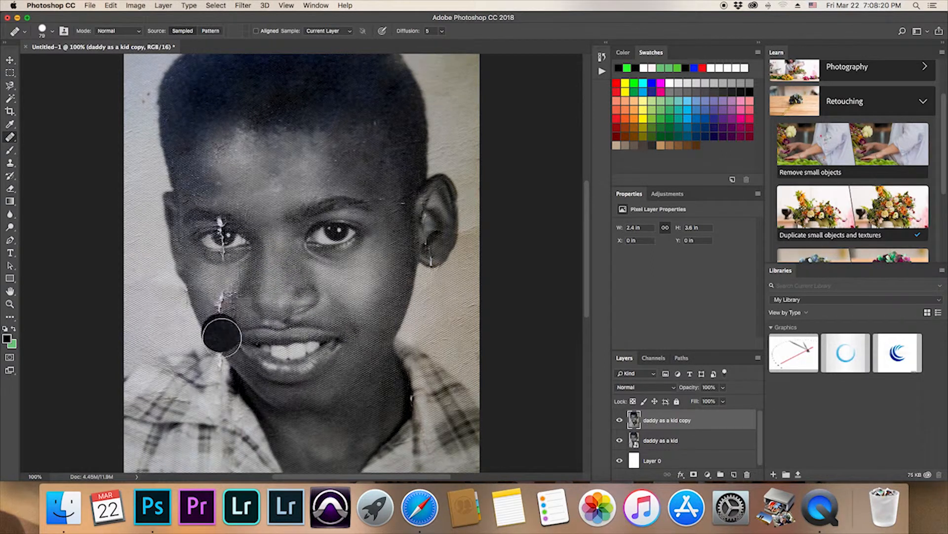
right_click(14, 140)
left_click(77, 137)
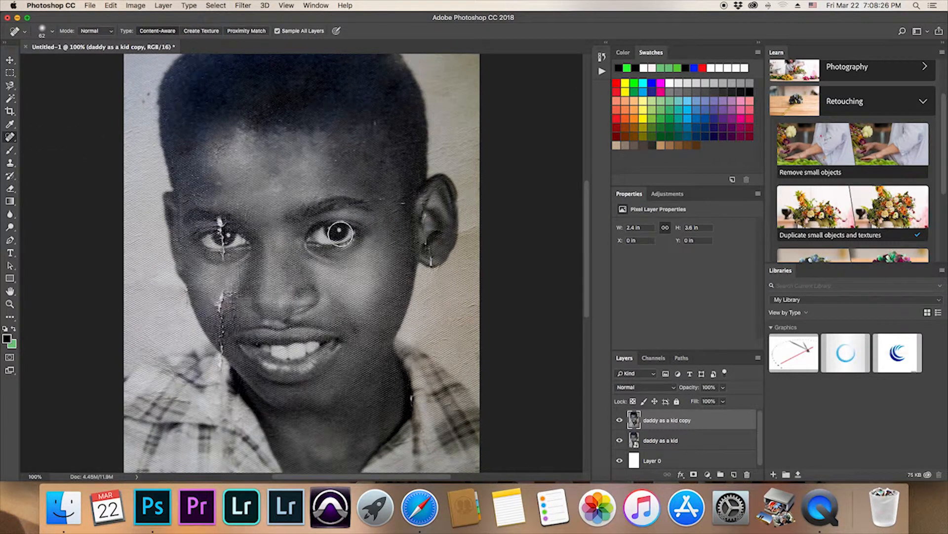
scroll(338, 233, "left", 5)
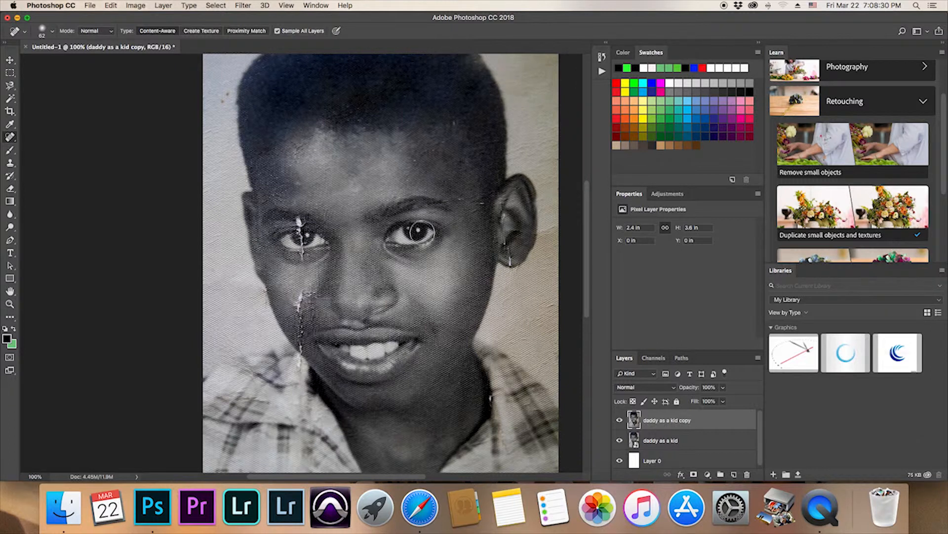
Step: Repair the cracked pupil of the photo's left eye with a 45 px Healing Brush sampled from the intact eye
right_click(15, 141)
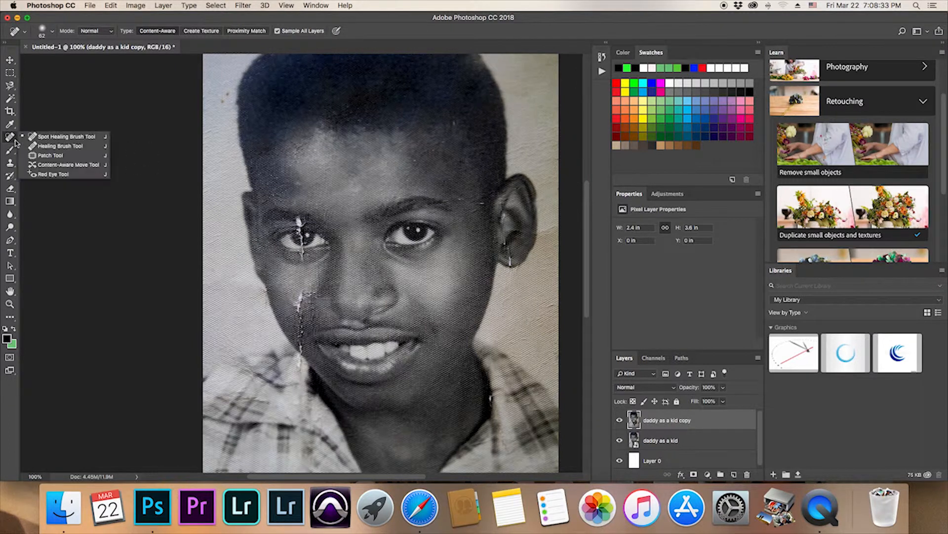
left_click(61, 146)
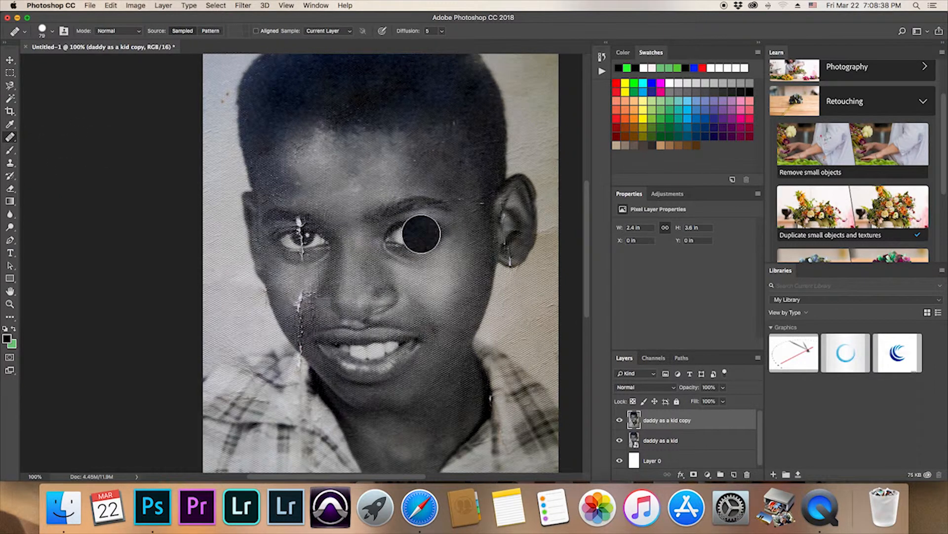
left_click_drag(432, 295, 420, 288)
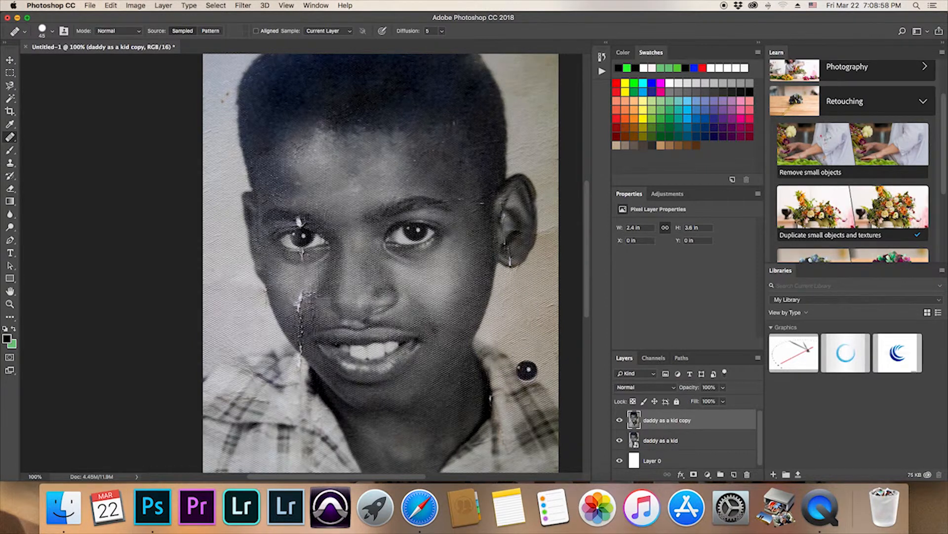
left_click(526, 370)
Step: Compare the repaired eye with the original by toggling the visibility of the "daddy as a kid copy" layer
left_click(620, 421)
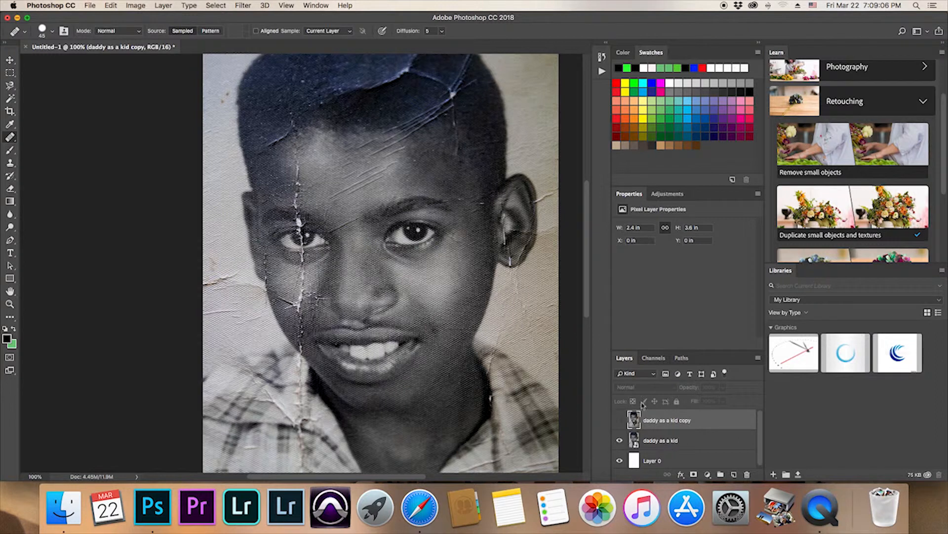
left_click(619, 420)
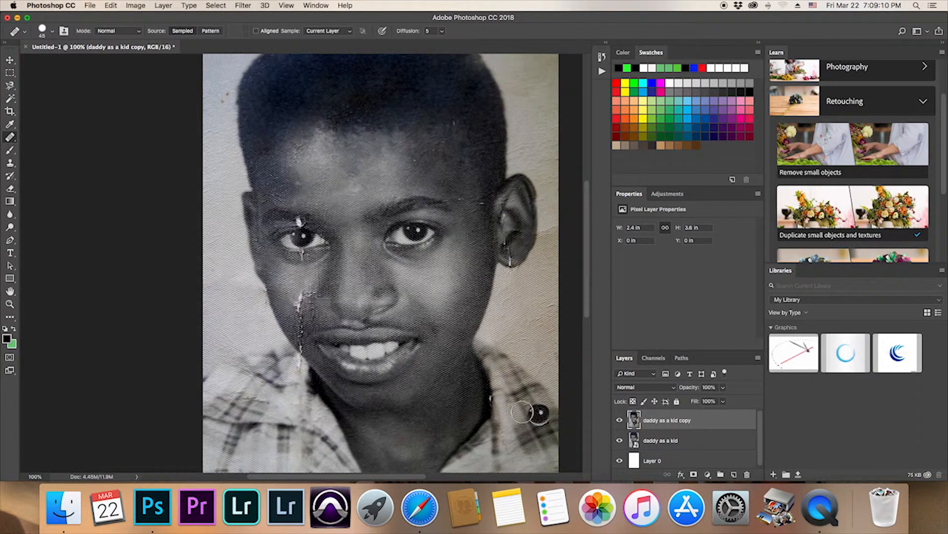
Step: Heal the upper end of the cheek crease beside the nose with the Spot Healing Brush
right_click(15, 140)
left_click(57, 136)
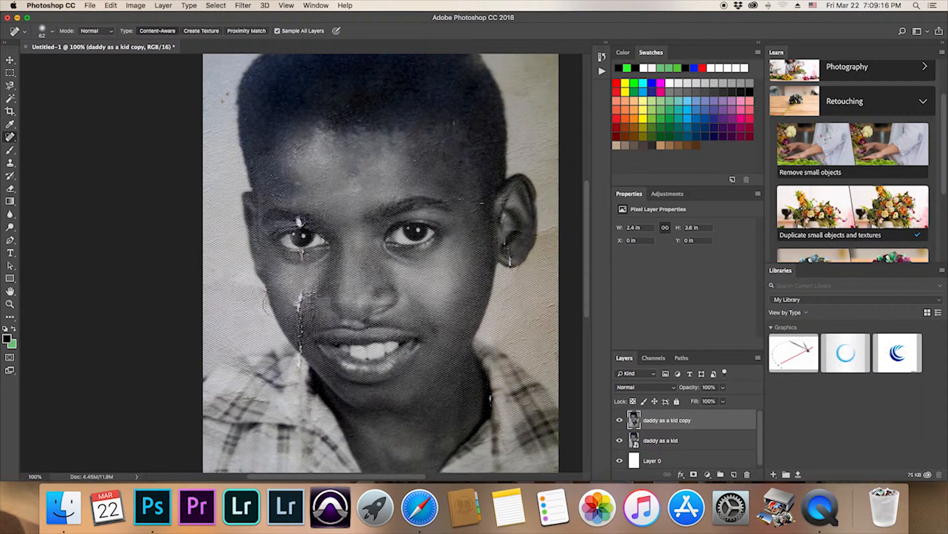
left_click(302, 292)
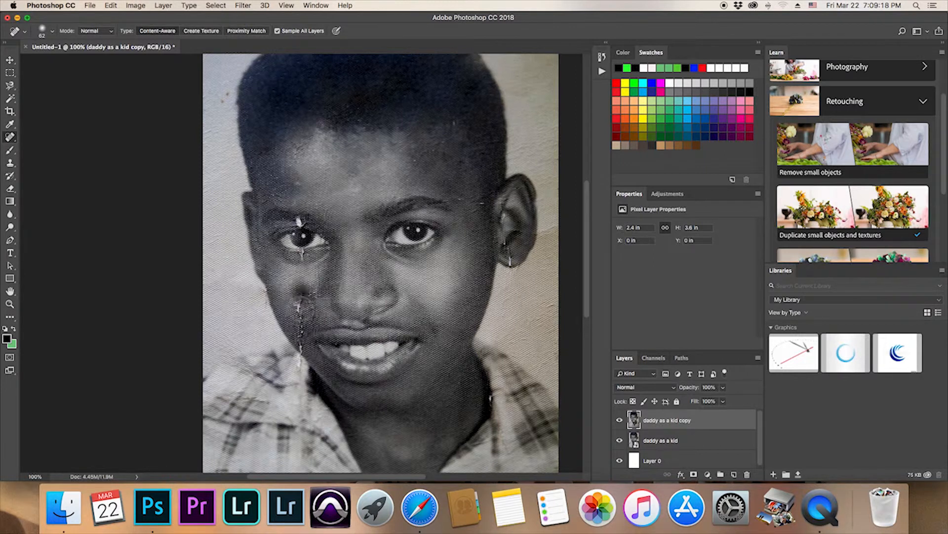
left_click(305, 295)
left_click(300, 310)
left_click(301, 319)
left_click(301, 326)
left_click(300, 332)
left_click(299, 339)
left_click(300, 350)
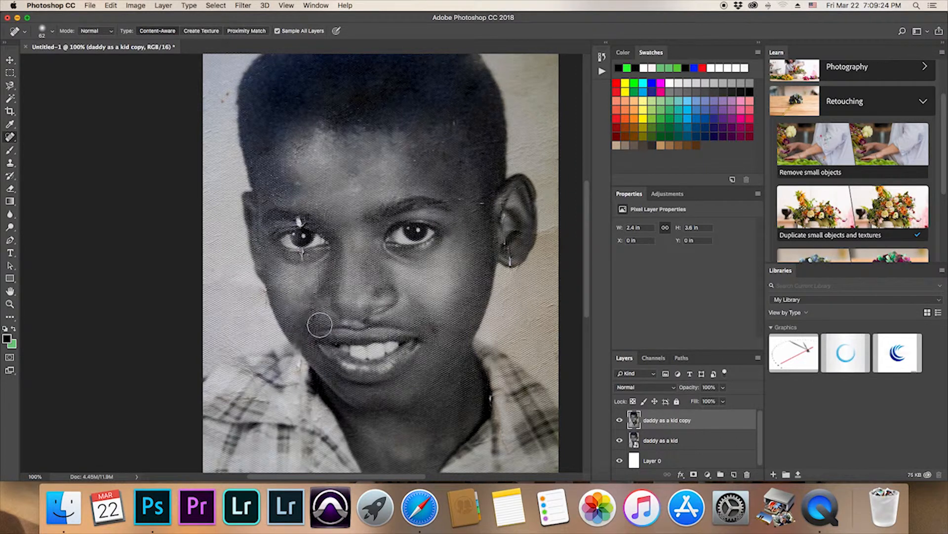
left_click_drag(309, 327, 303, 338)
left_click(293, 361)
left_click(297, 356)
key("super+alt+z")
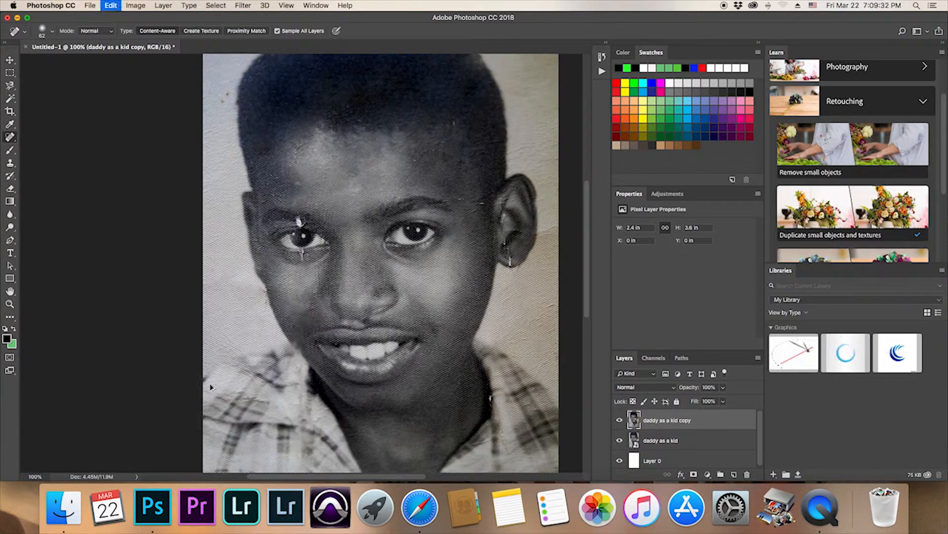
key("super+alt+z")
key("super+alt+z")
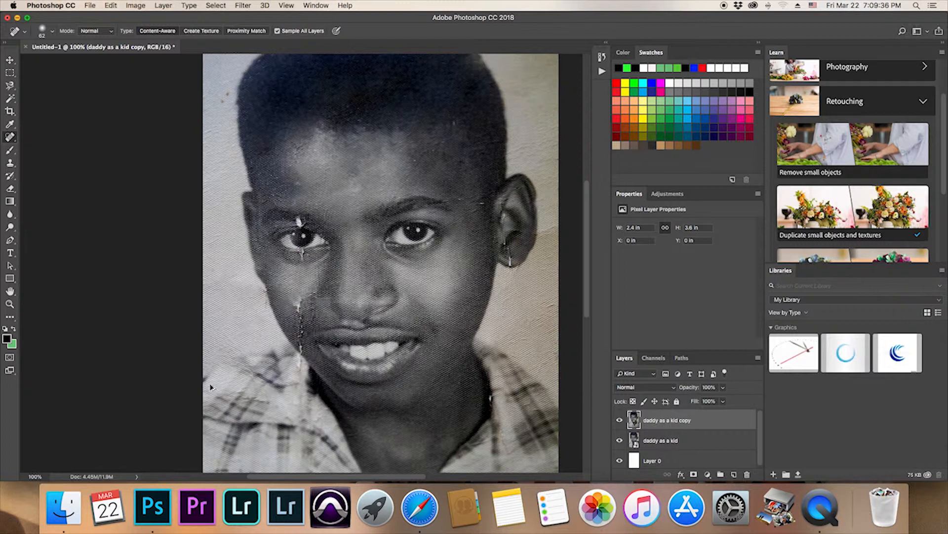
Step: Heal the vertical crease down the cheek from beside the nose to the jaw with the Spot Healing Brush
left_click_drag(303, 298, 301, 302)
left_click(299, 308)
left_click(303, 320)
left_click(300, 335)
left_click(300, 347)
left_click(313, 307)
left_click(310, 298)
Step: Heal the white crack marks directly below and above the photo's left eye with the Spot Healing Brush
left_click(301, 259)
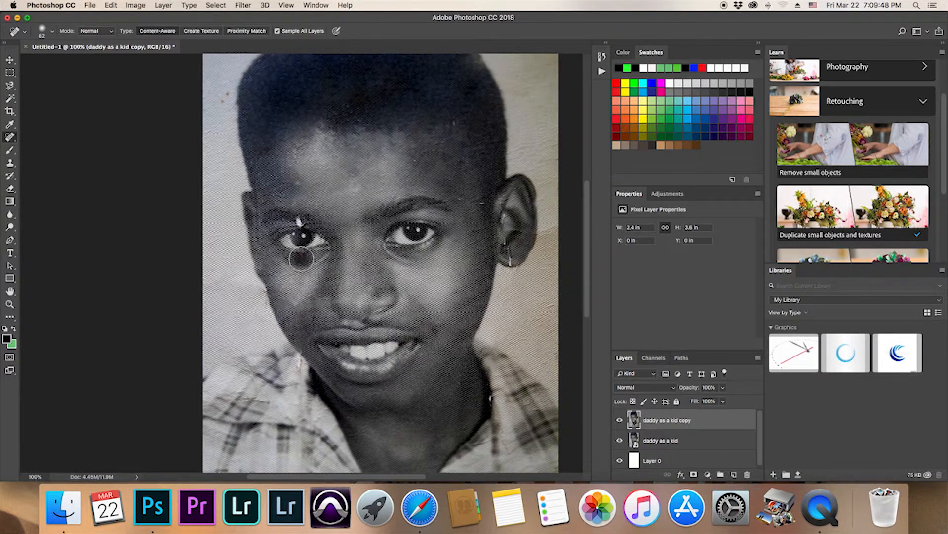
left_click(304, 257)
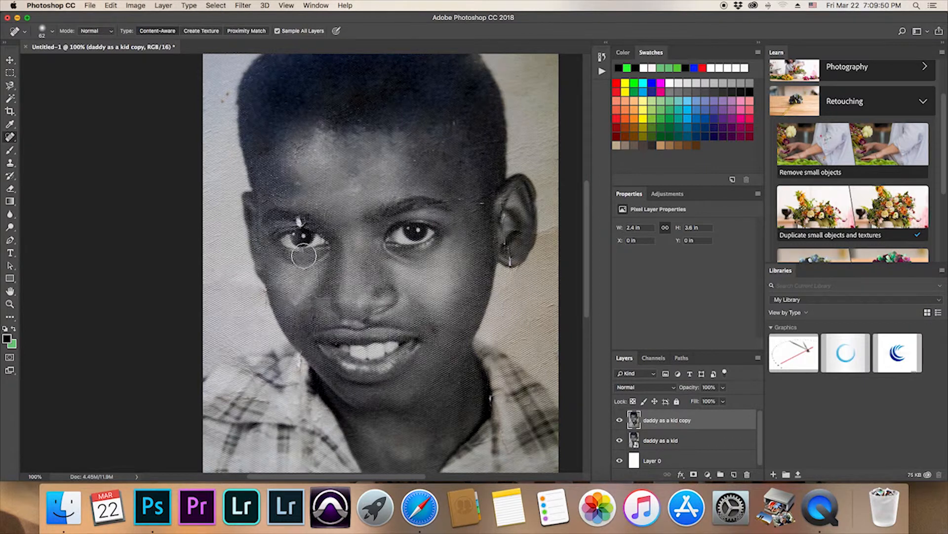
left_click(299, 215)
left_click(297, 220)
left_click(299, 222)
Step: Retouch the eyebrow above the repaired eye with the Healing Brush, sampling from the outer part of the same brow
left_click(278, 214)
left_click(278, 213, "alt")
left_click(533, 188)
right_click(14, 142)
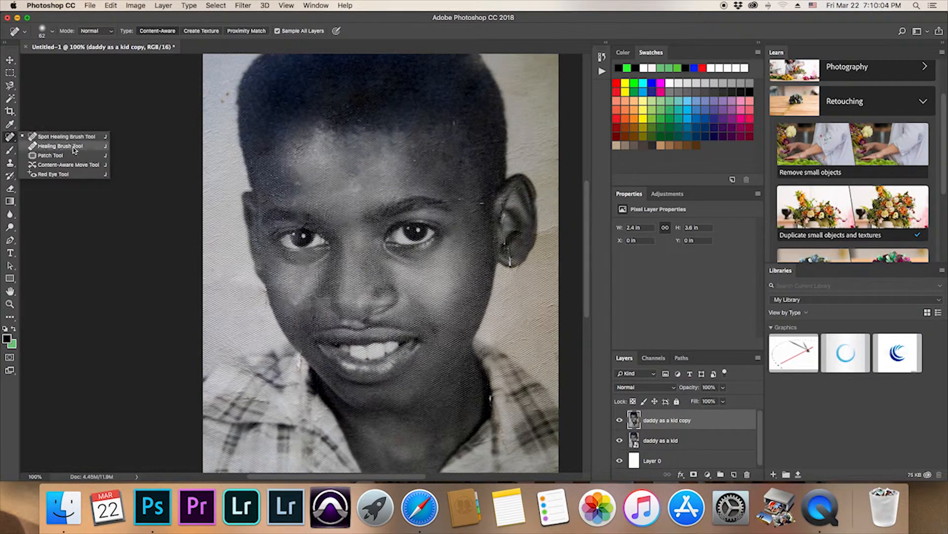
left_click(47, 143)
left_click(279, 215, "alt")
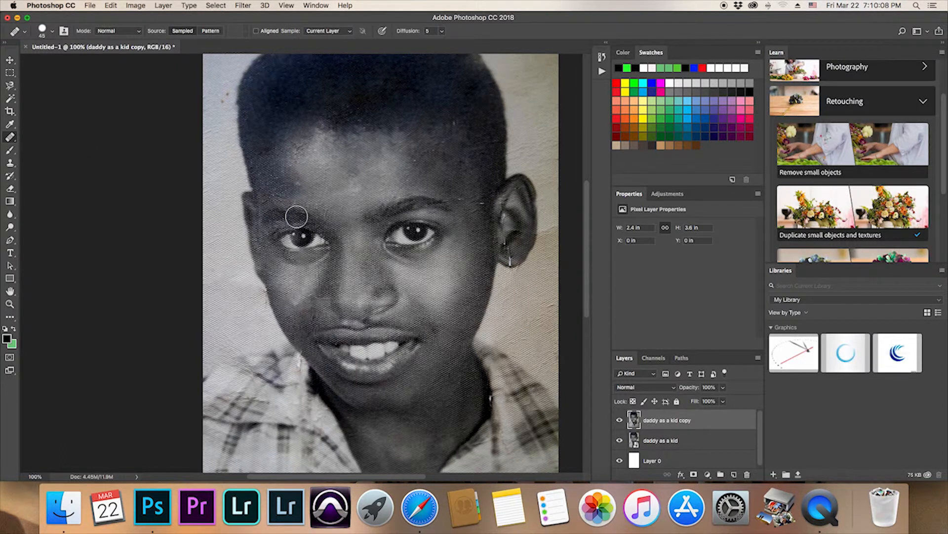
left_click(297, 217)
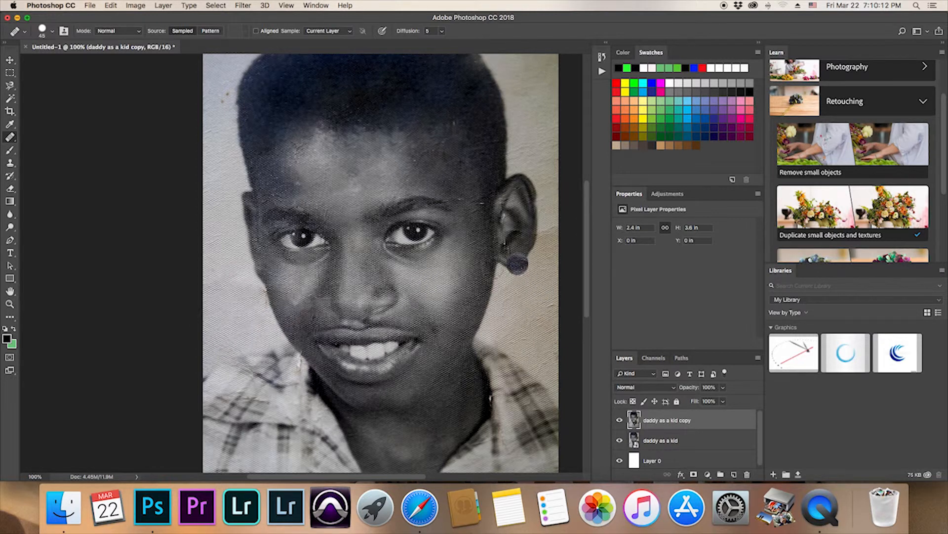
Step: Remove the white crack on the earlobe with the Spot Healing Brush
left_click(10, 142)
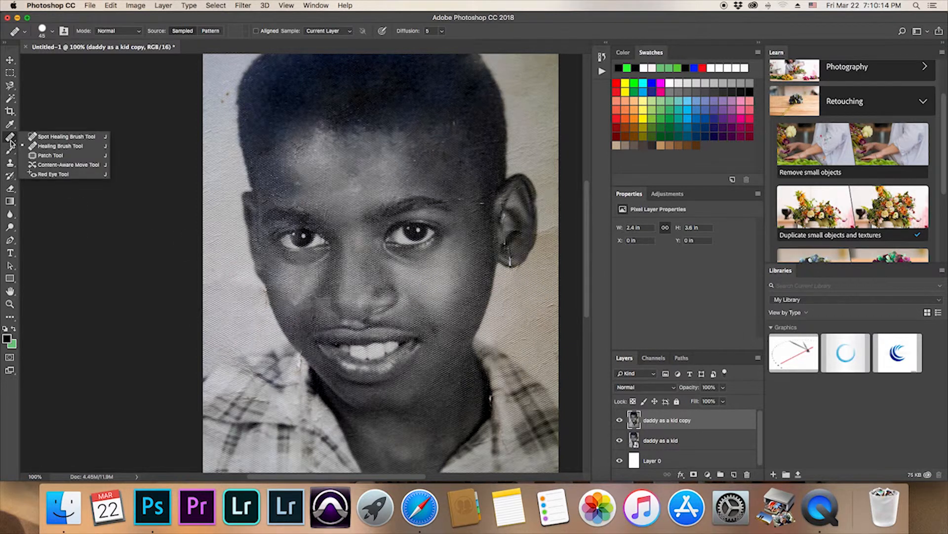
left_click(65, 140)
left_click(509, 255)
left_click(509, 258)
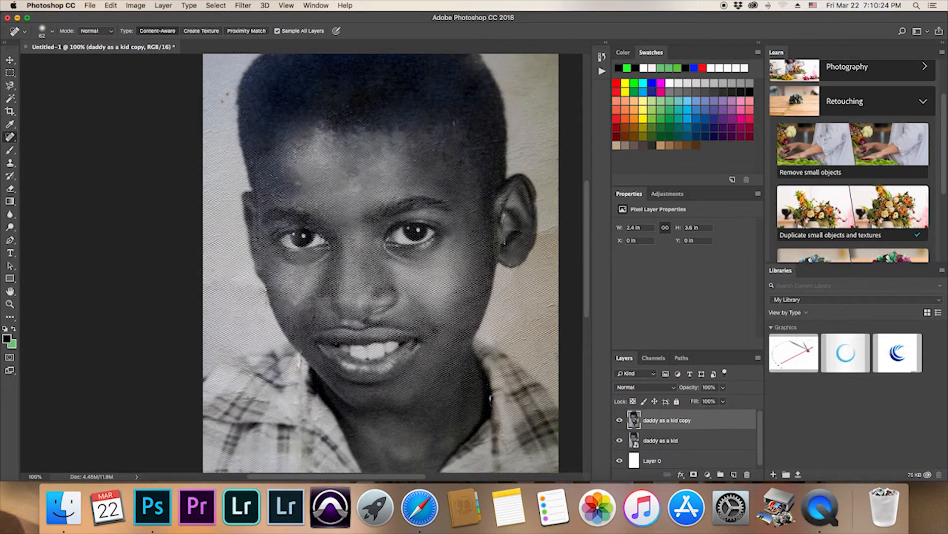
Step: Hide the "daddy as a kid copy" layer to examine the unretouched photo underneath
left_click(620, 420)
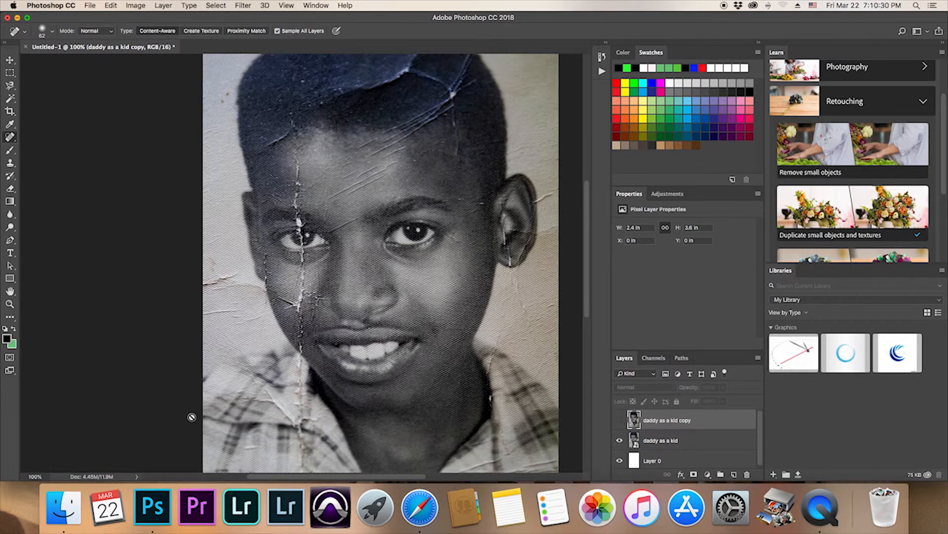